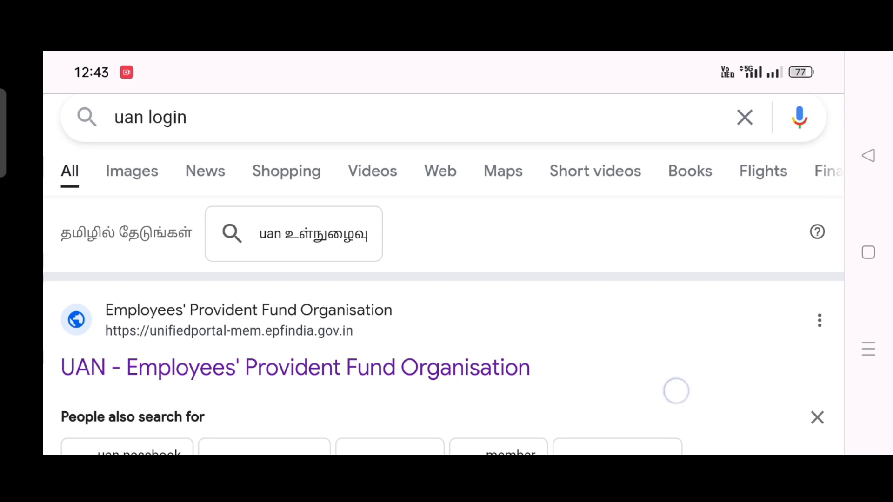
Open the UAN - Employees' Provident Fund Organisation member portal from the search results and dismiss the security alert.
scroll(674, 391, "down", 2)
left_click(236, 315)
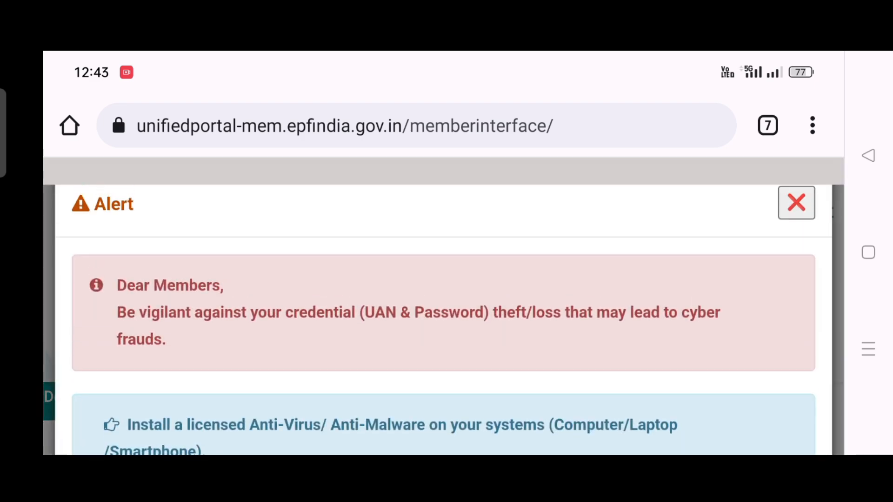
left_click(796, 202)
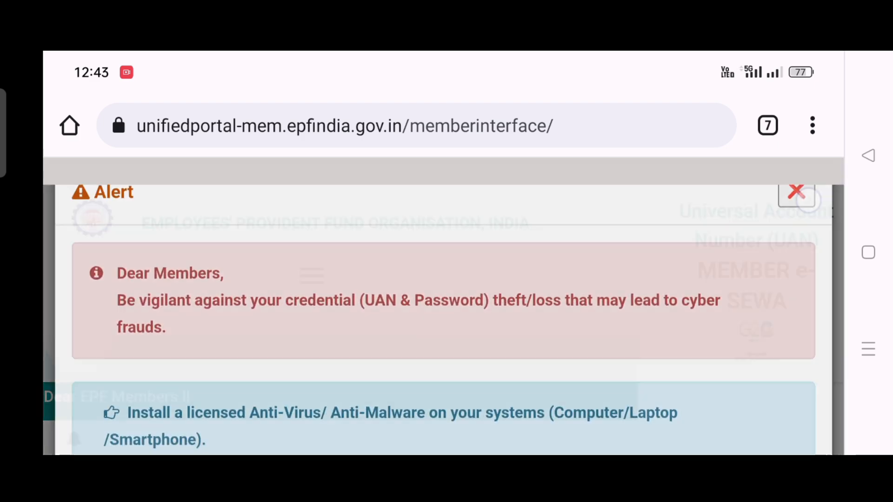
Scroll through the member portal page to examine the UAN, password and captcha sign-in fields.
scroll(756, 292, "down", 2)
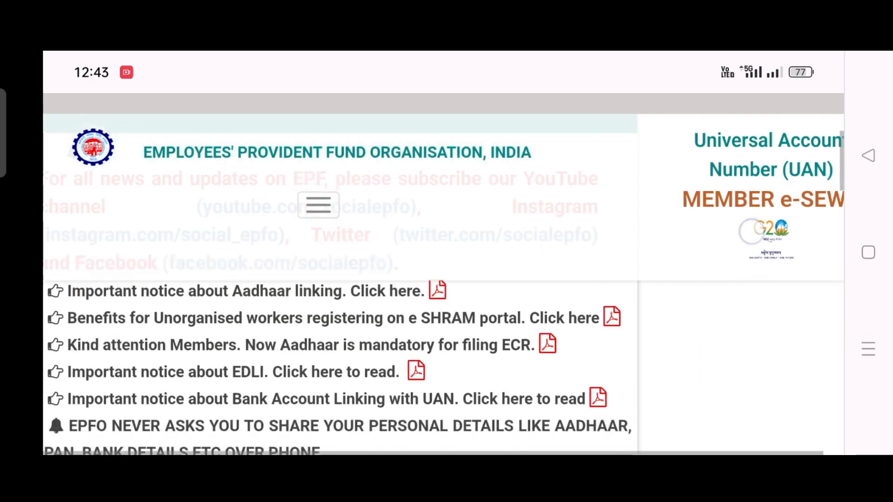
scroll(734, 336, "down", 5)
scroll(723, 331, "down", 2)
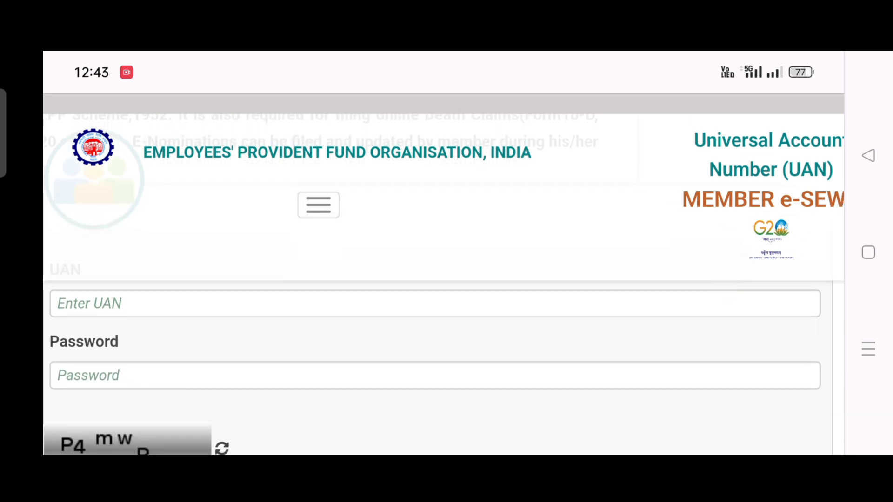
scroll(735, 396, "down", 2)
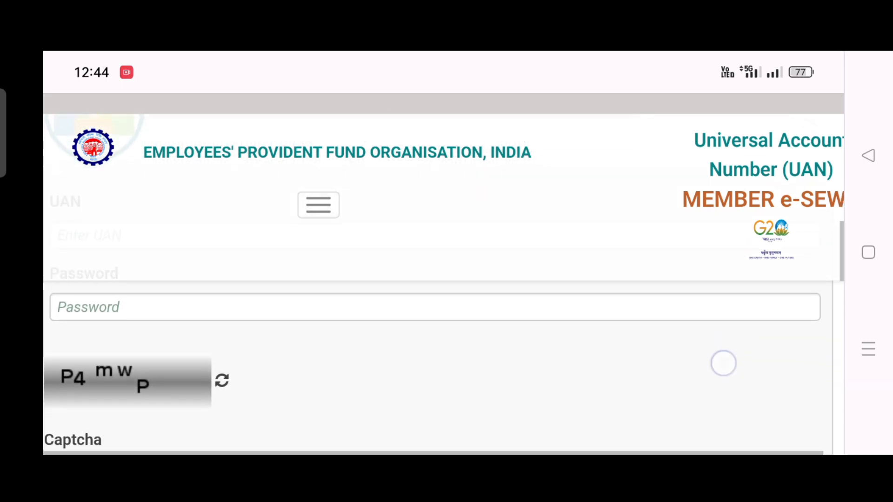
scroll(724, 363, "down", 4)
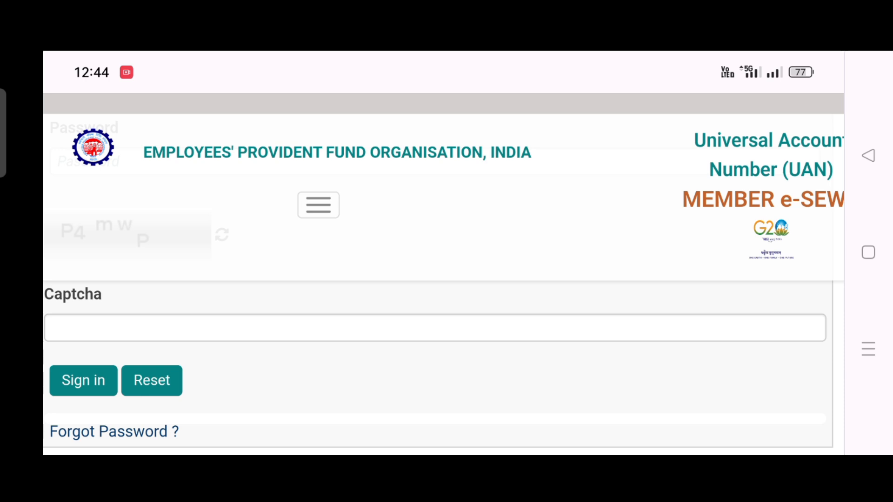
scroll(721, 389, "up", 3)
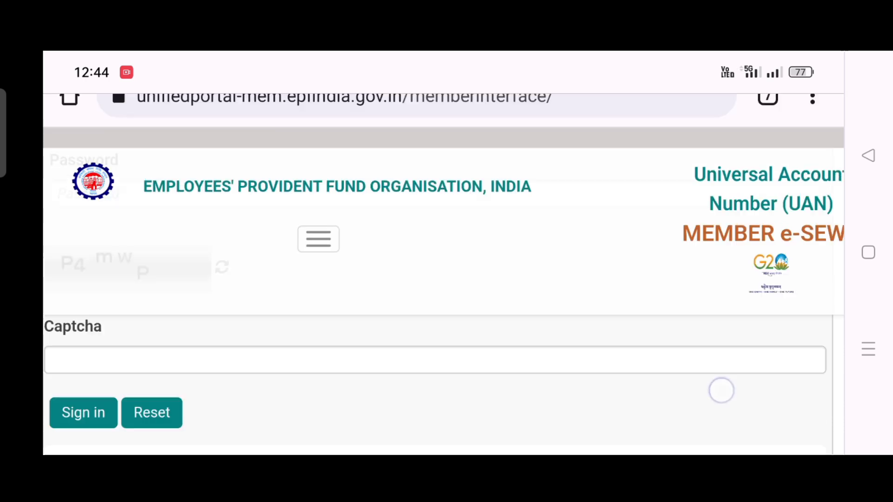
scroll(704, 369, "down", 2)
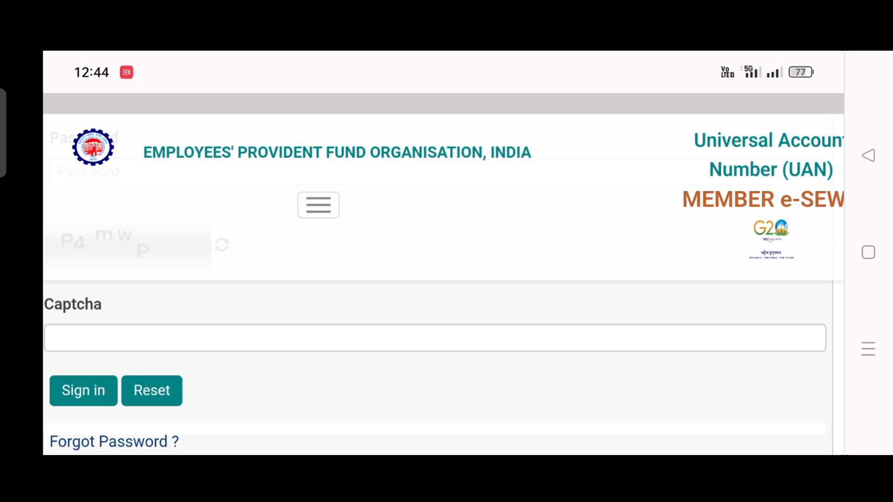
scroll(718, 293, "down", 2)
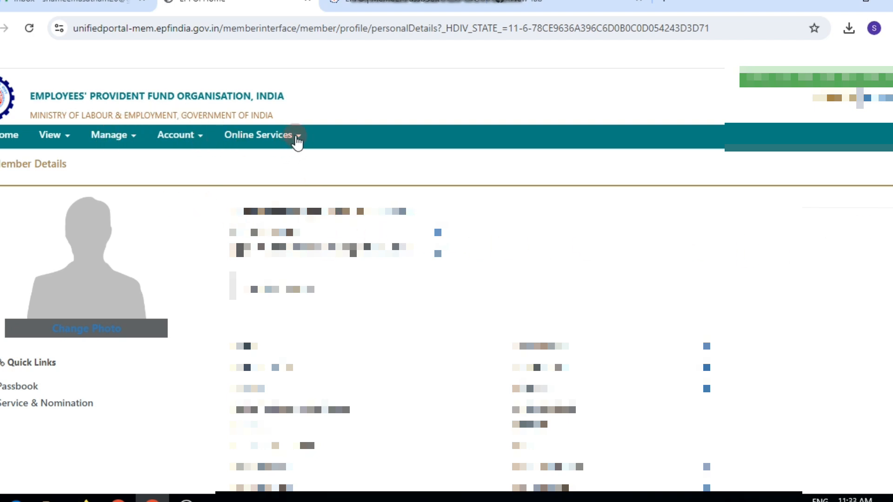
Open the CLAIM (FORM-31,19,10C&10D) online service from the member dashboard.
left_click(298, 136)
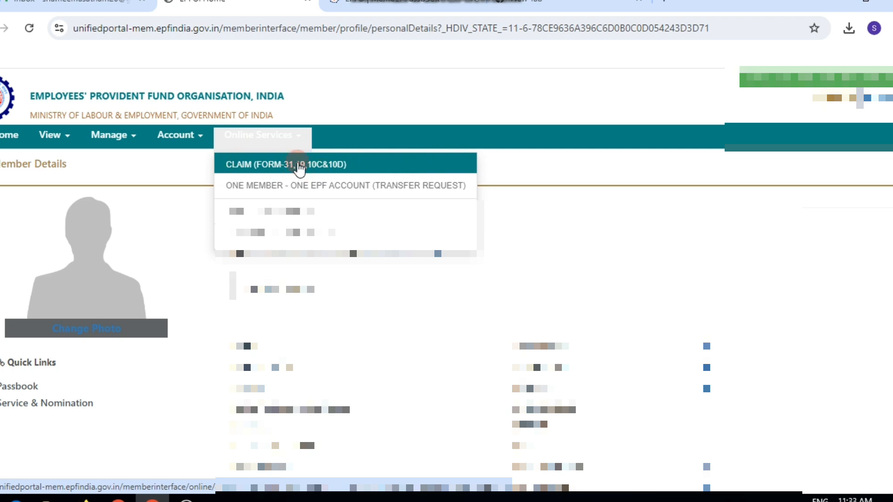
left_click(299, 168)
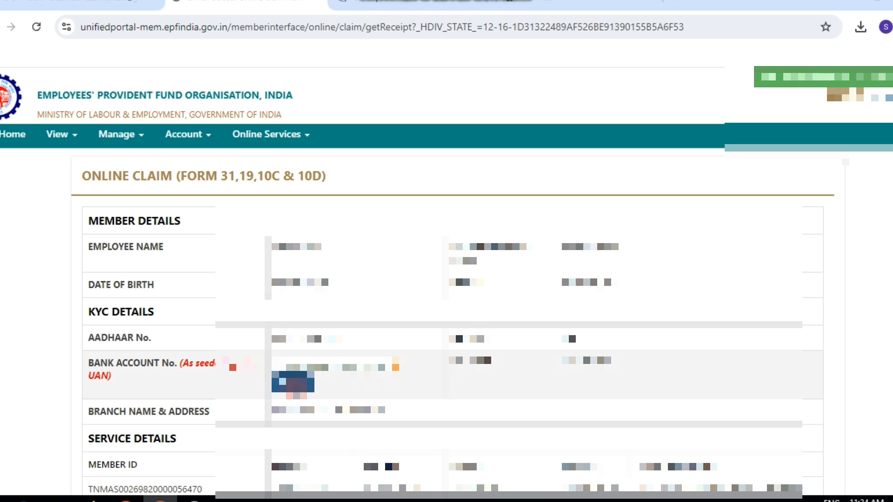
Verify the seeded bank account, agree to the certificate of undertaking, and proceed for the online claim.
left_click(293, 382)
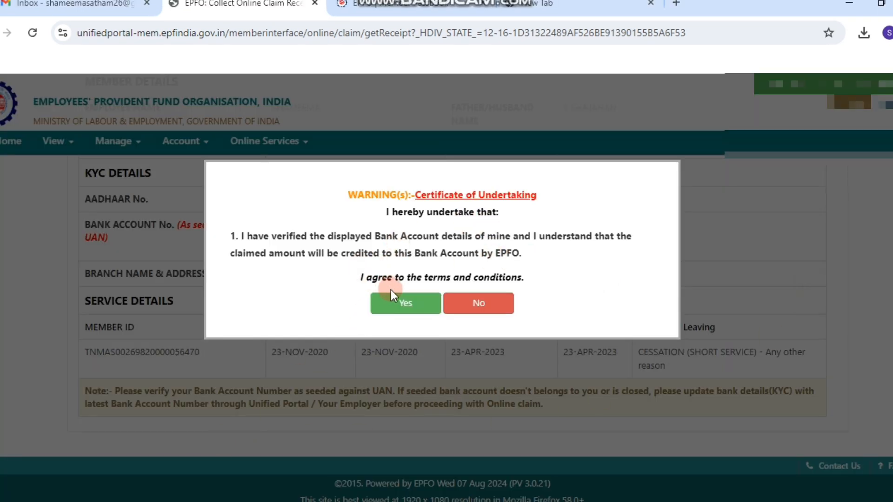
left_click(406, 304)
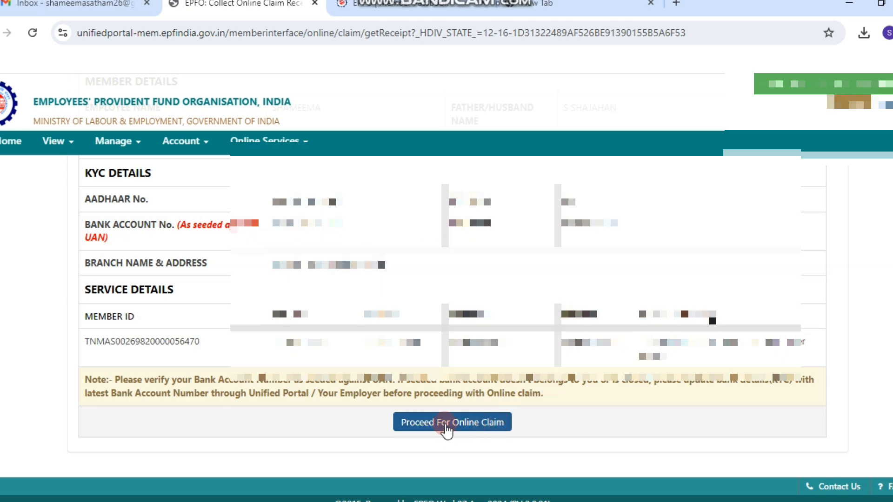
left_click(445, 425)
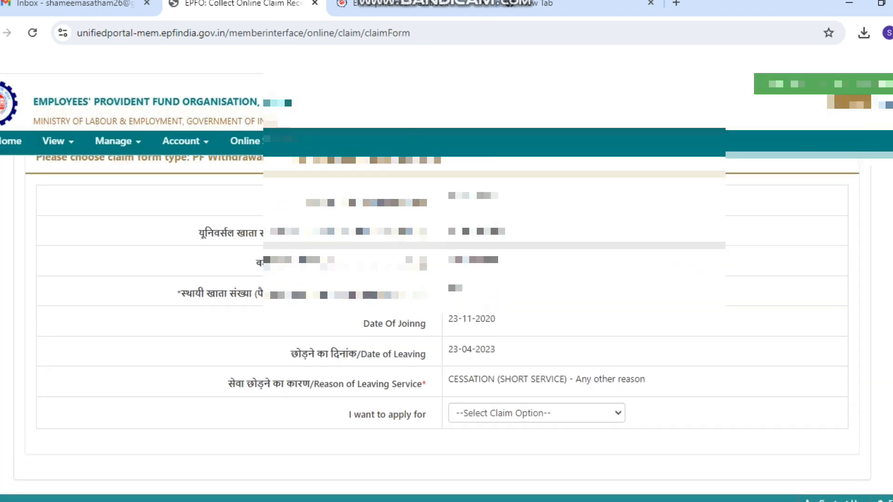
Choose ONLY PF WITHDRAWAL (FORM-19) as the claim to apply for.
scroll(445, 326, "down", 1)
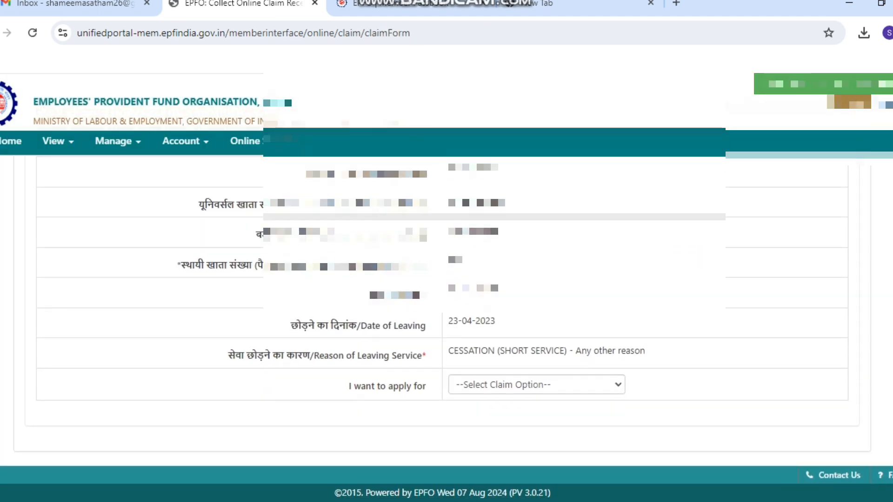
scroll(446, 303, "down", 1)
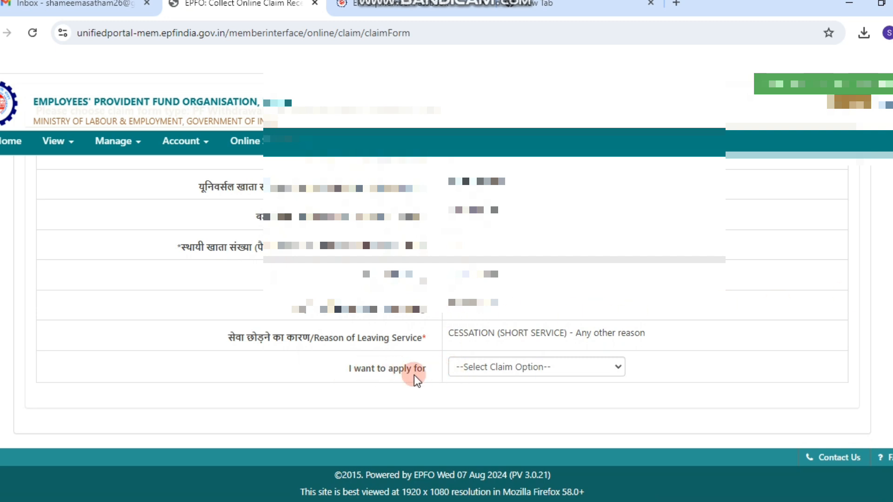
left_click(618, 370)
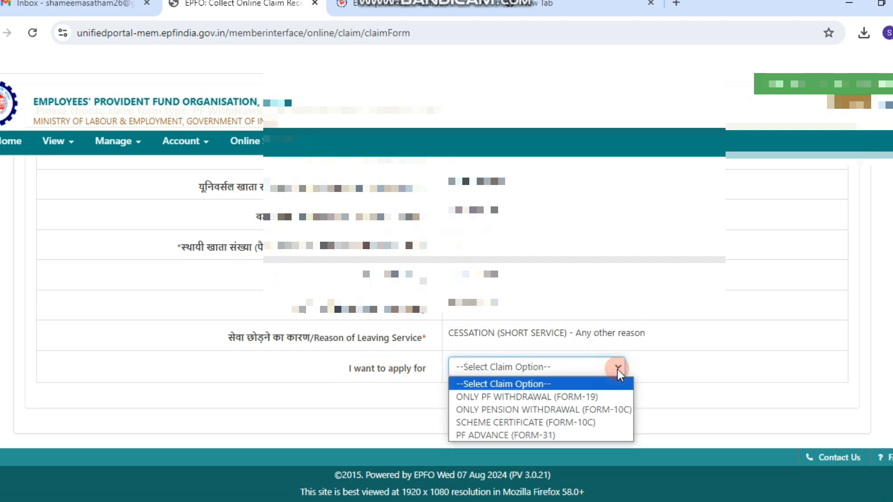
left_click(608, 397)
Give consent for Aadhaar authentication, request the Aadhaar OTP, and validate it to submit the PF withdrawal claim.
scroll(515, 230, "down", 5)
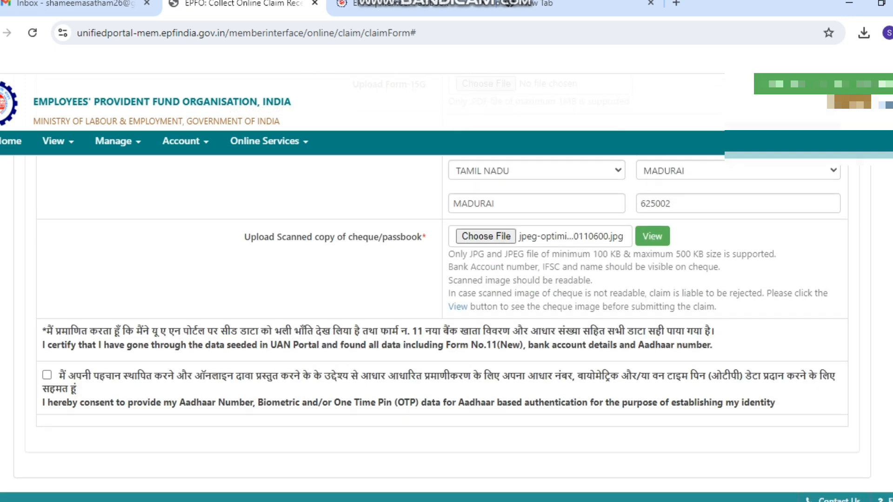
scroll(446, 326, "down", 1)
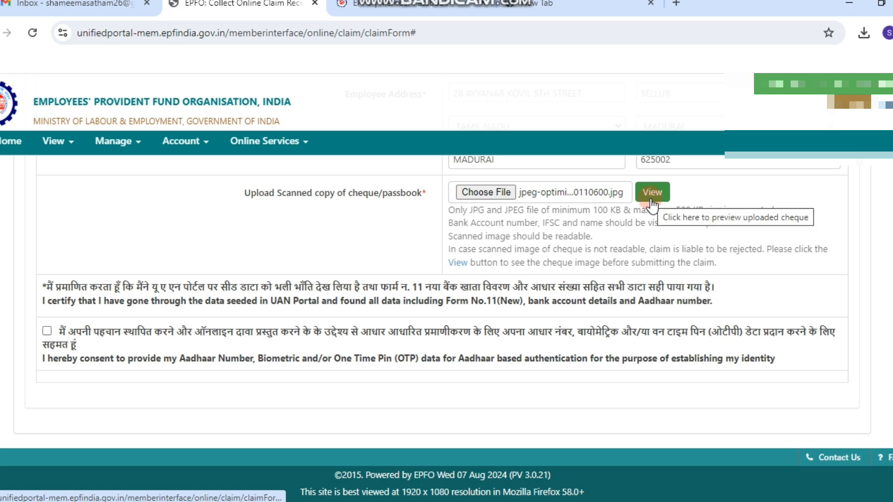
left_click(47, 332)
left_click(437, 388)
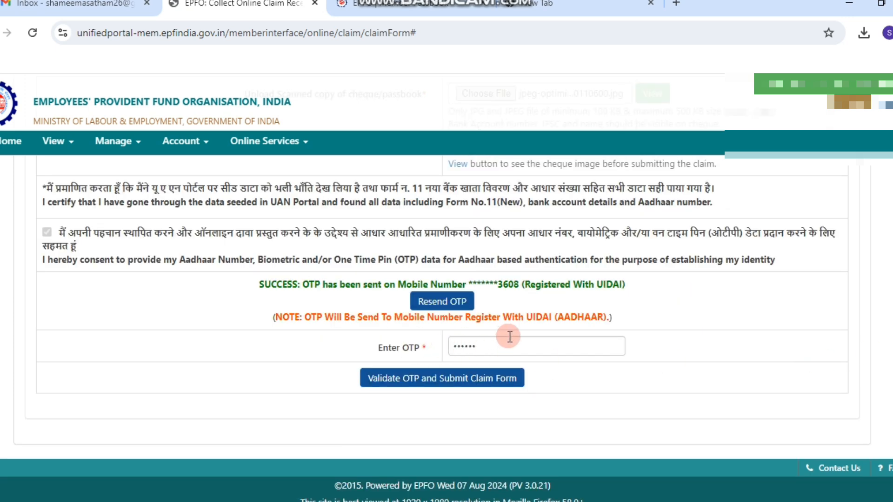
left_click(438, 384)
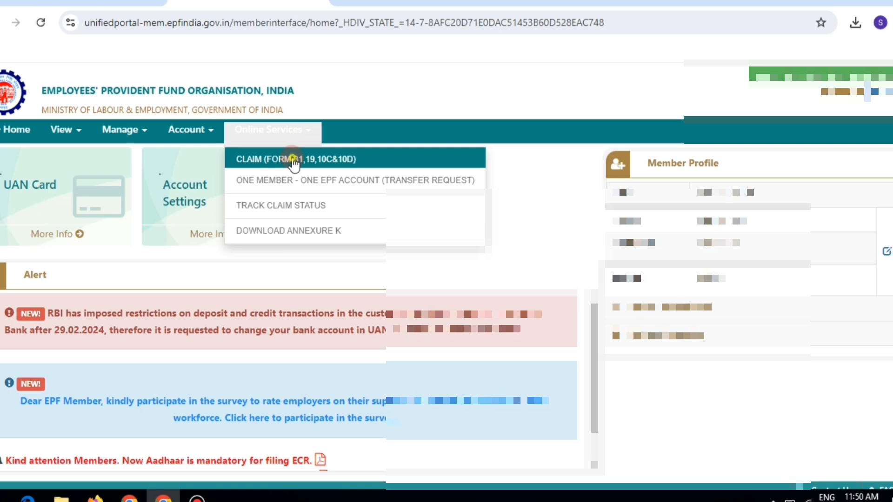
Reopen the claim form, verify the bank account, agree to the undertaking, and proceed for the online claim.
left_click(293, 160)
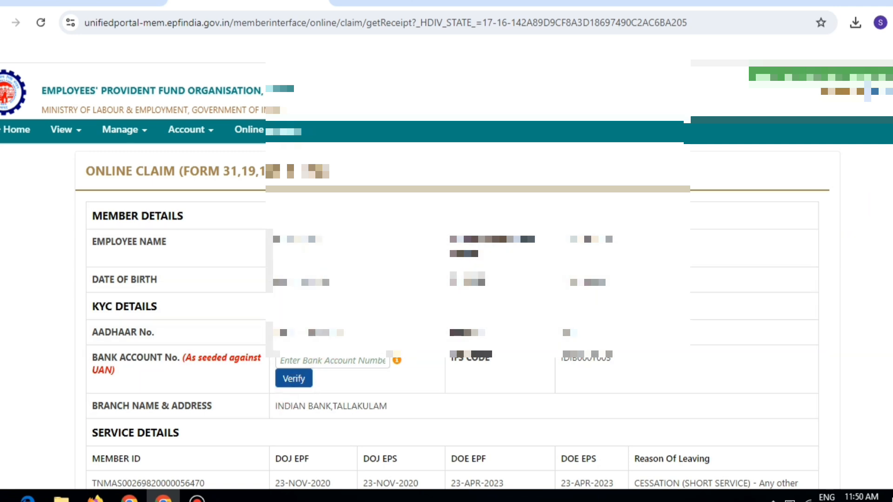
scroll(837, 295, "down", 2)
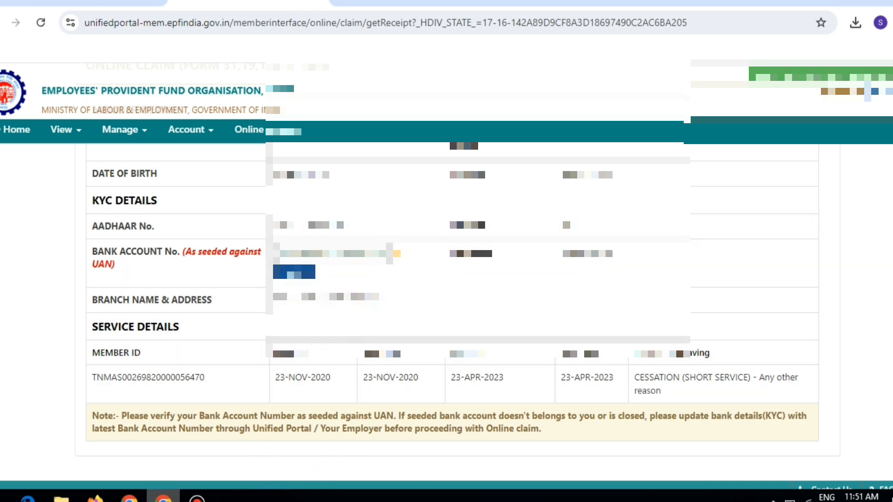
left_click(486, 255)
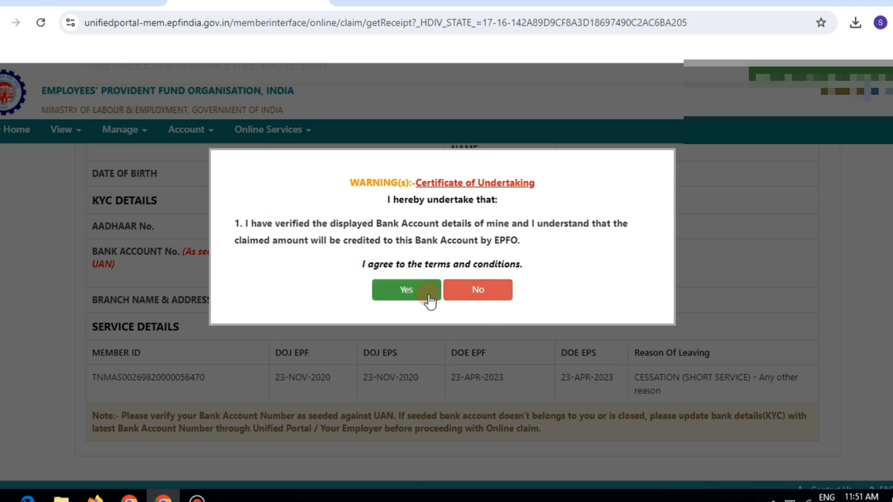
left_click(398, 302)
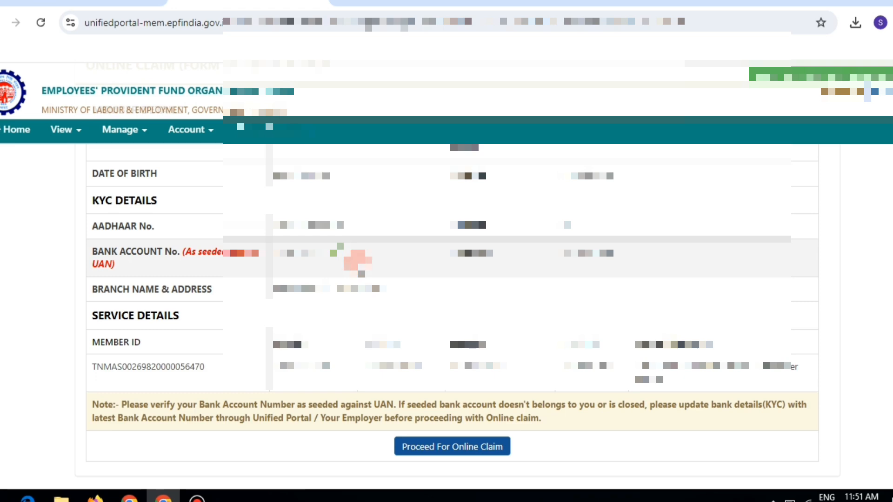
left_click(452, 448)
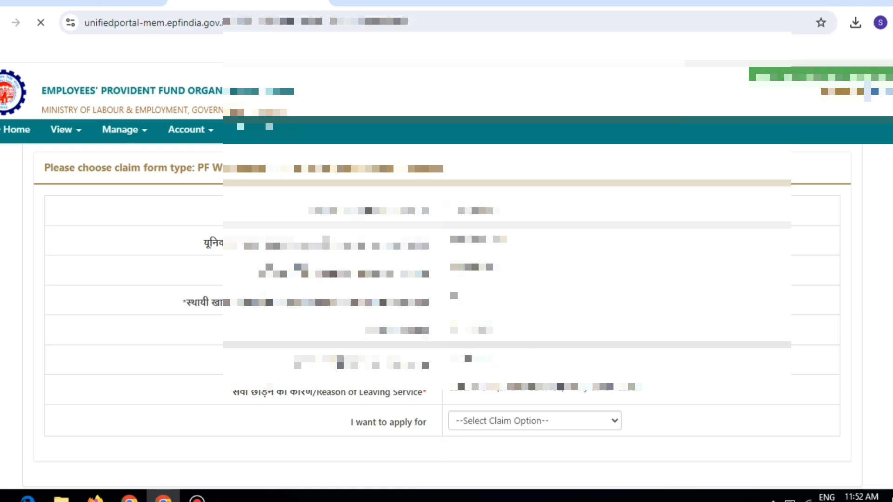
Choose ONLY PENSION WITHDRAWAL (FORM-10C) as the claim to apply for.
scroll(442, 316, "down", 2)
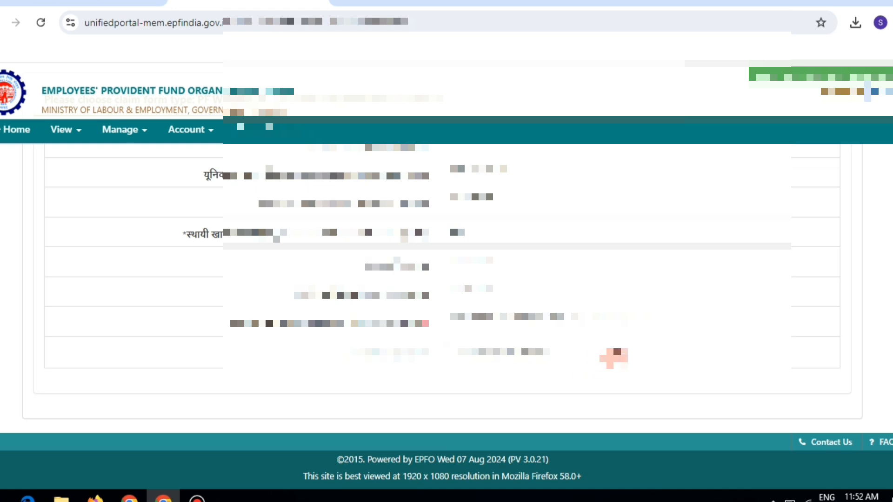
left_click(616, 354)
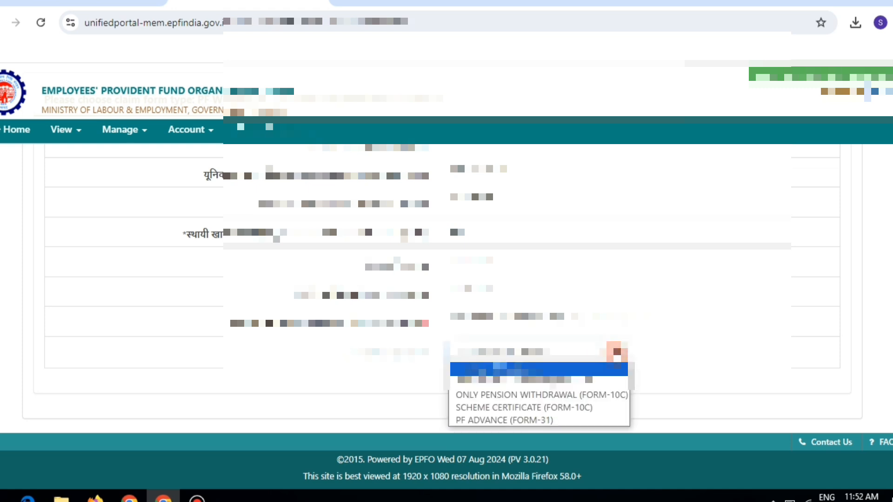
left_click(610, 395)
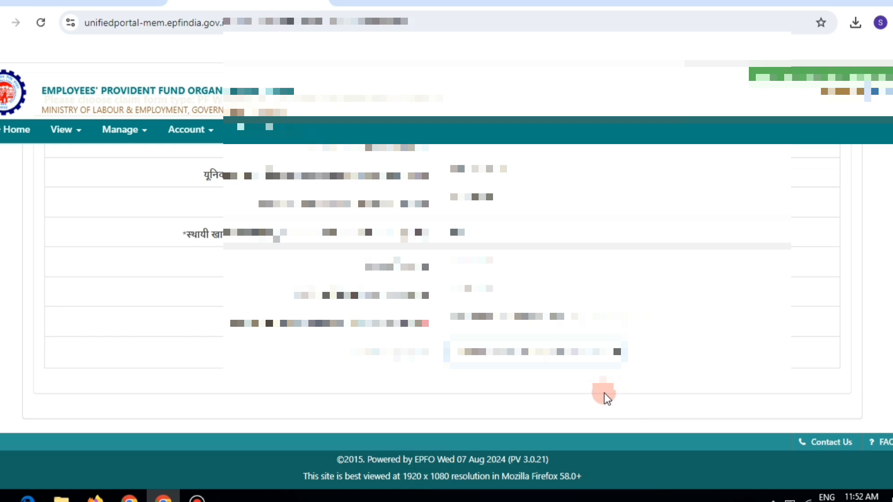
Give consent for Aadhaar-based authentication and request the Aadhaar OTP for the pension claim.
scroll(442, 275, "down", 4)
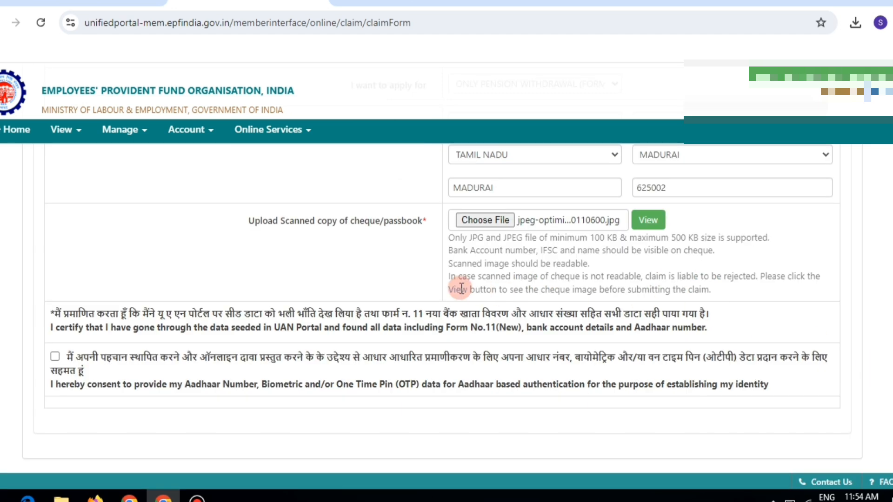
scroll(878, 329, "down", 1)
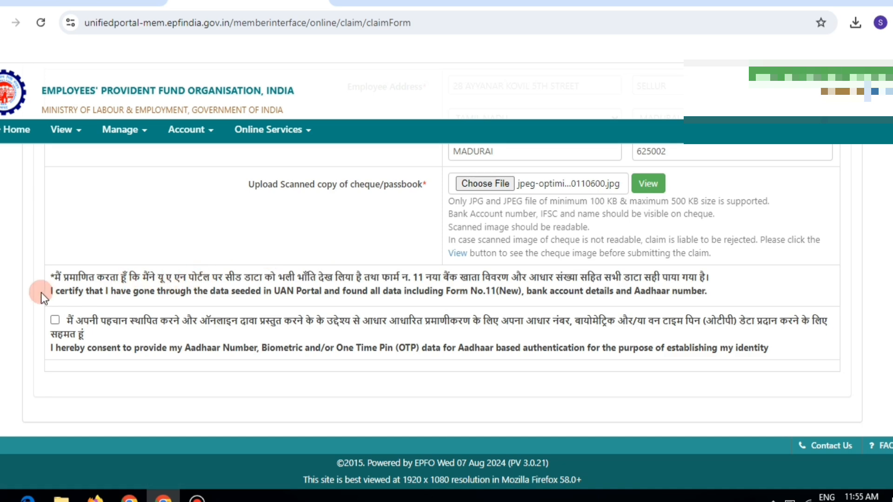
left_click(55, 320)
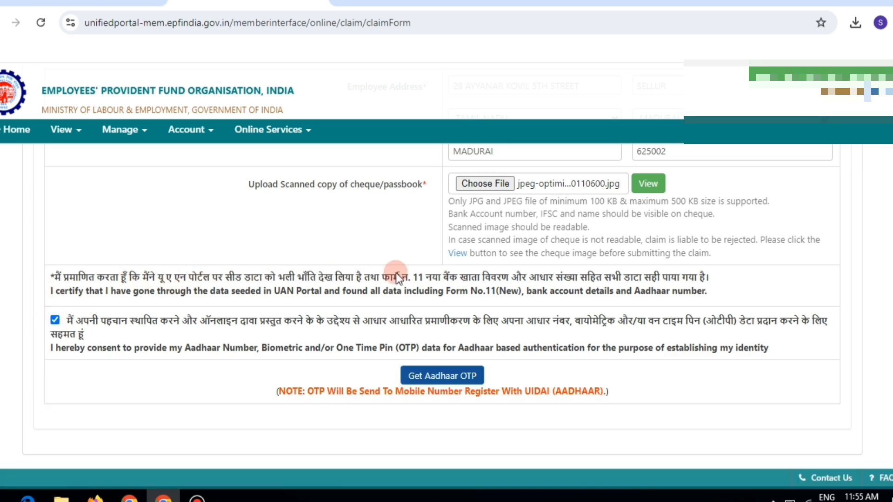
left_click(429, 379)
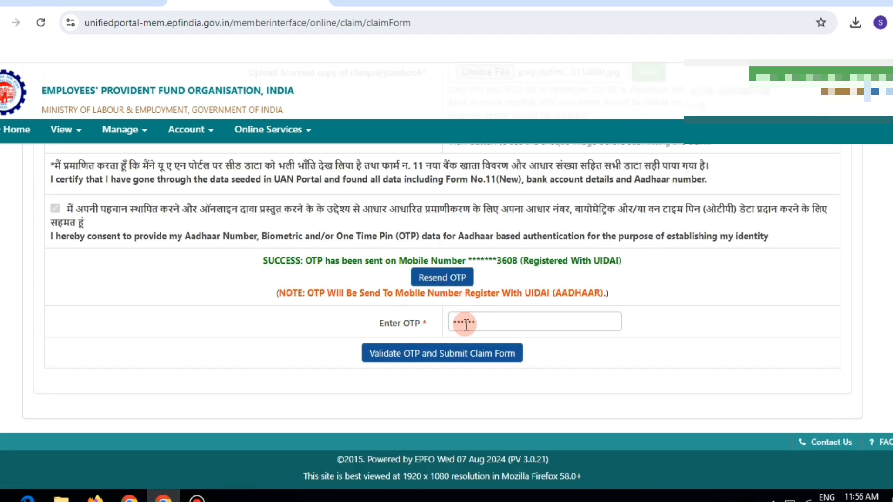
Validate the OTP to submit the pension withdrawal claim and open the claim PDF.
left_click(424, 362)
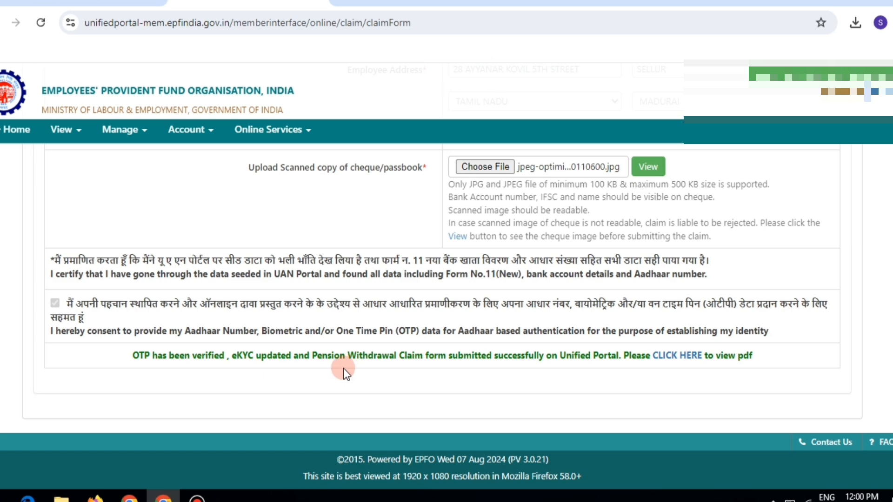
left_click(675, 365)
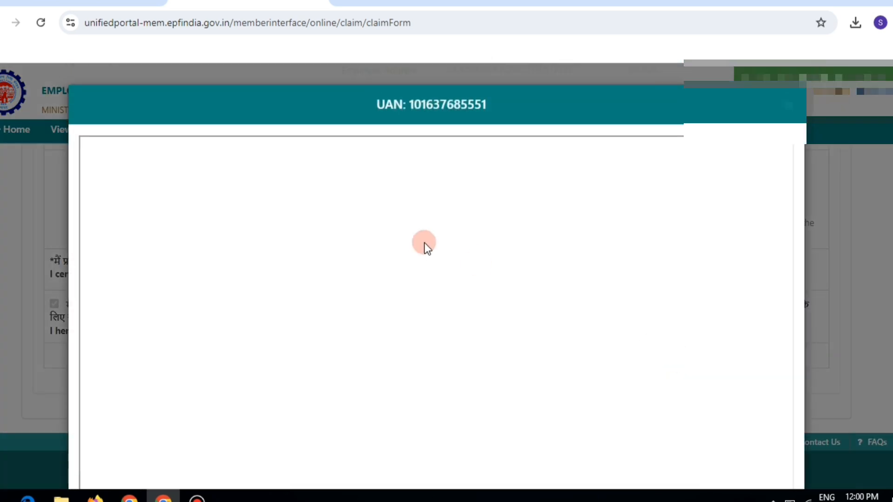